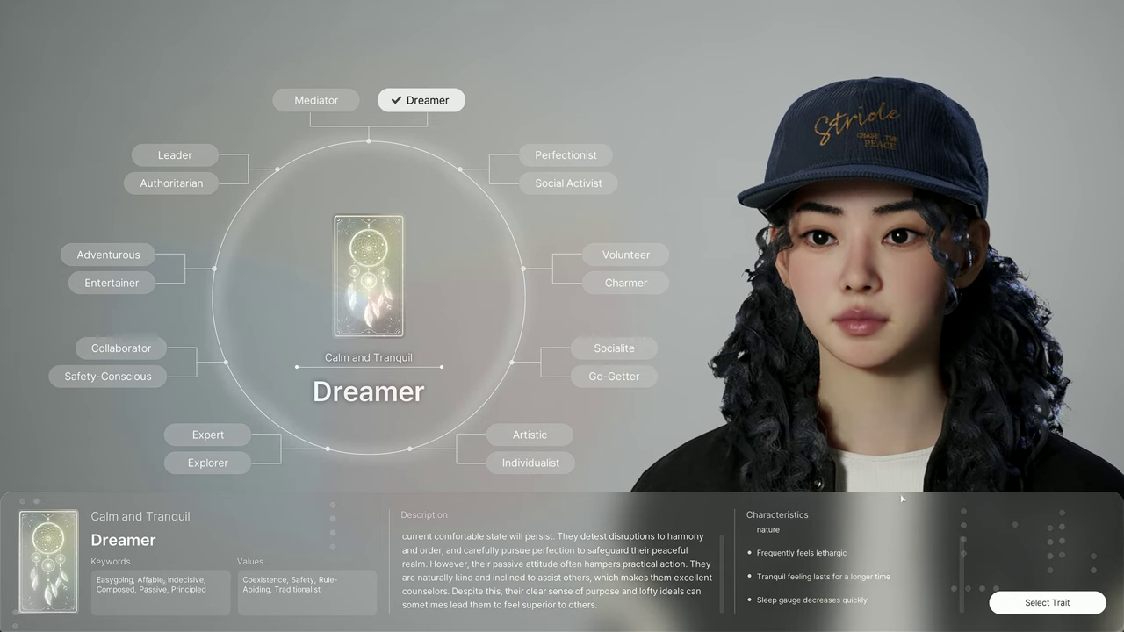
- Try Go-Getter, then pick the Adventurous trait and confirm it for the Zoi
left_click(646, 383)
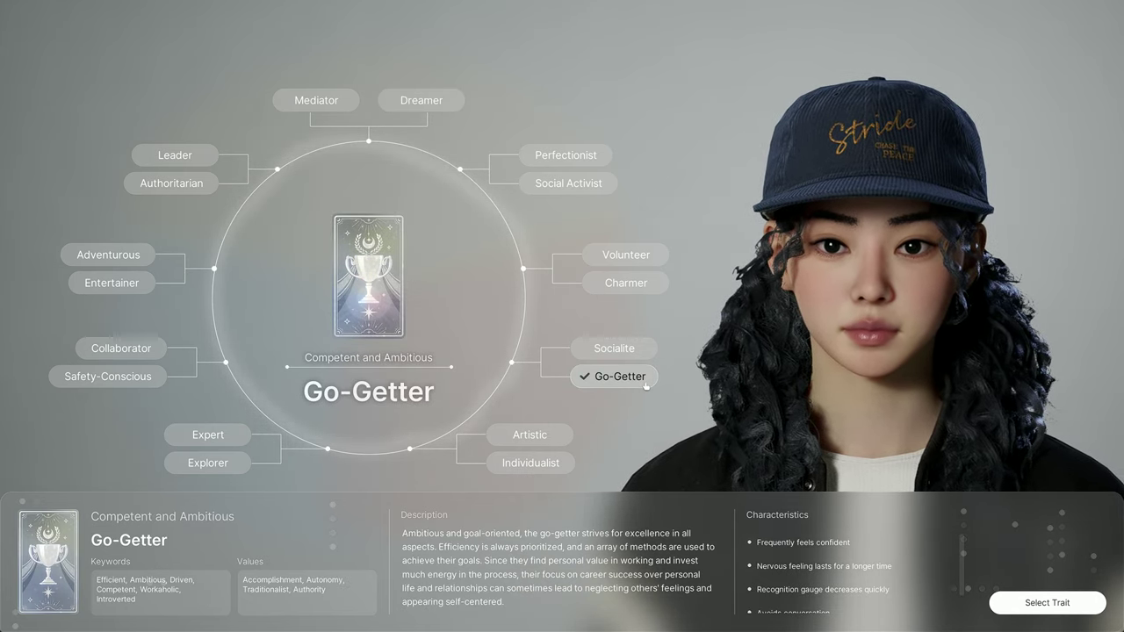
scroll(911, 580, "down", 1)
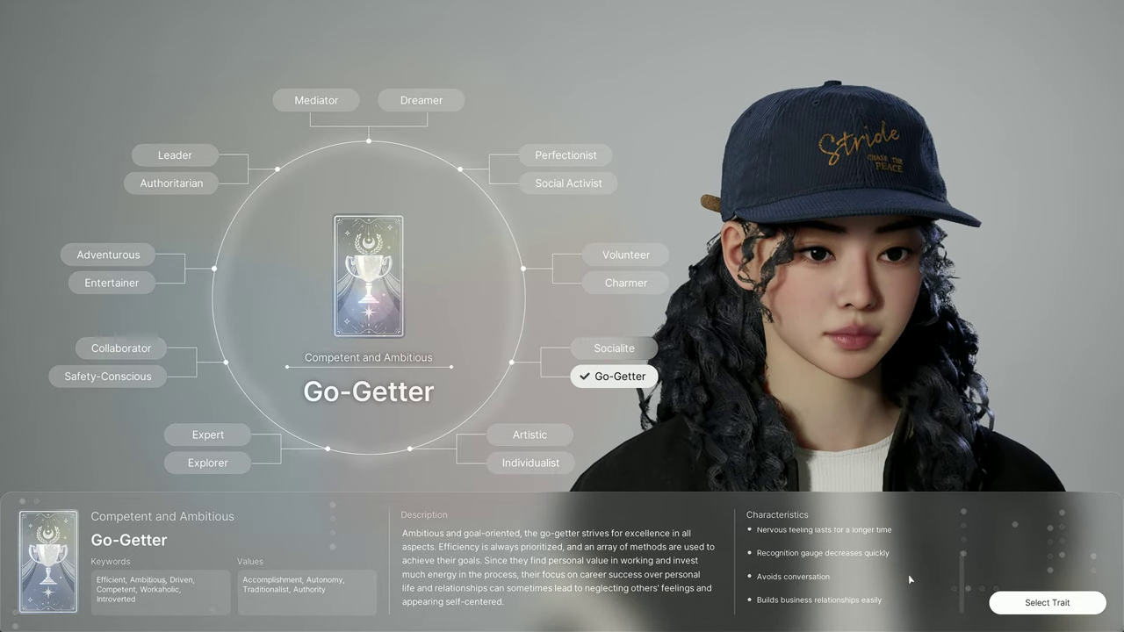
left_click(117, 261)
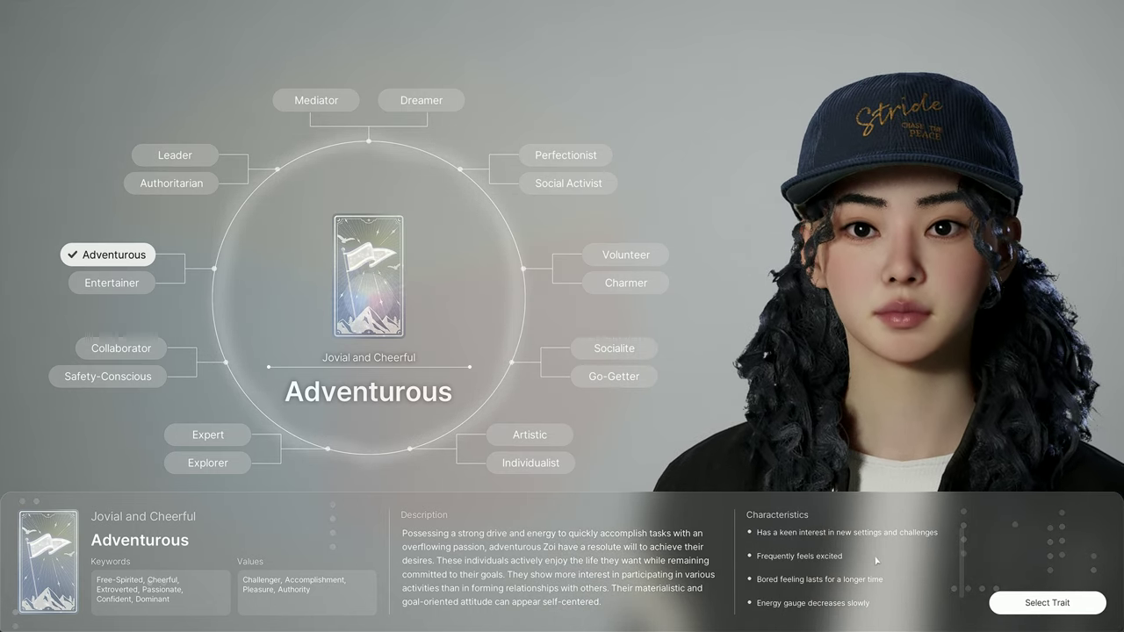
scroll(869, 560, "down", 1)
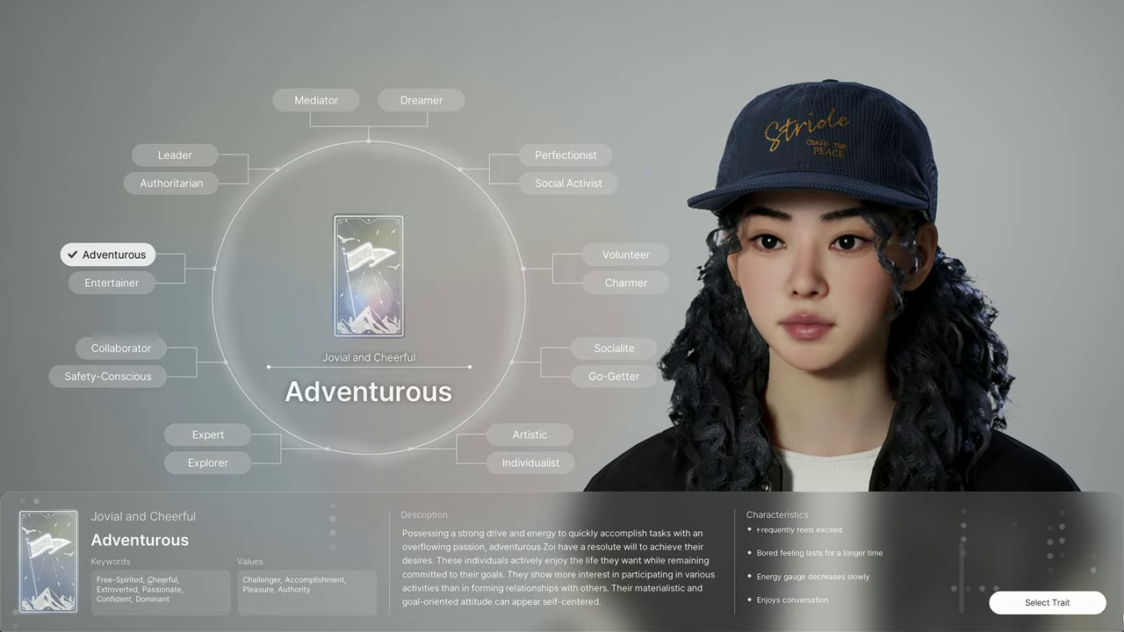
left_click(1046, 606)
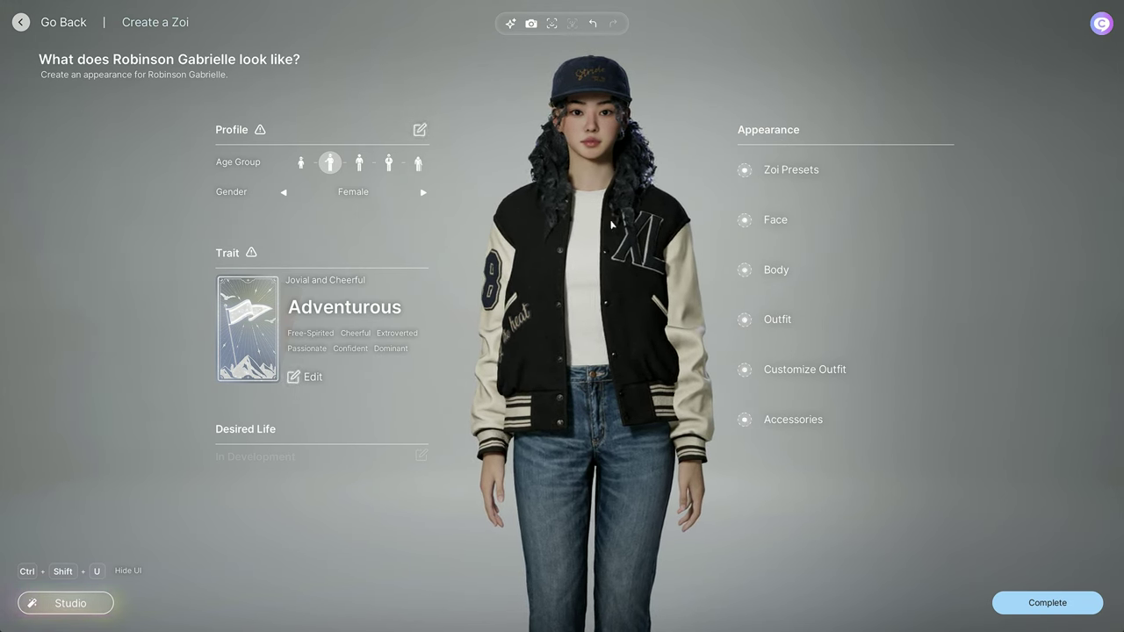
- Bring up the Zoi presets and toggle the cap's visibility on and off
left_click(793, 169)
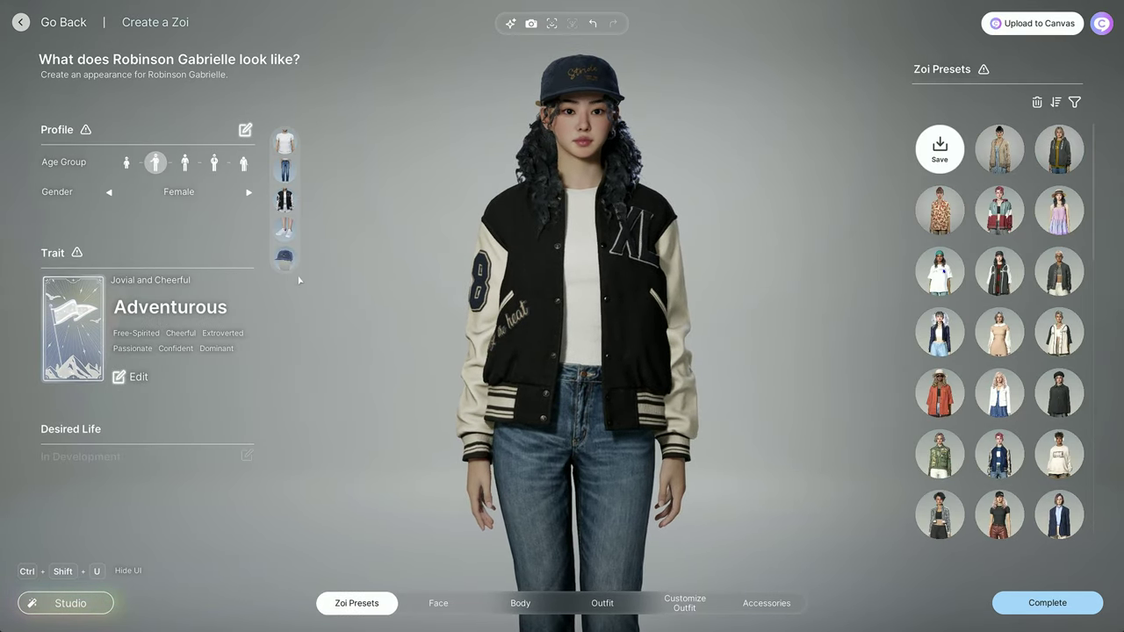
mouse_move(294, 267)
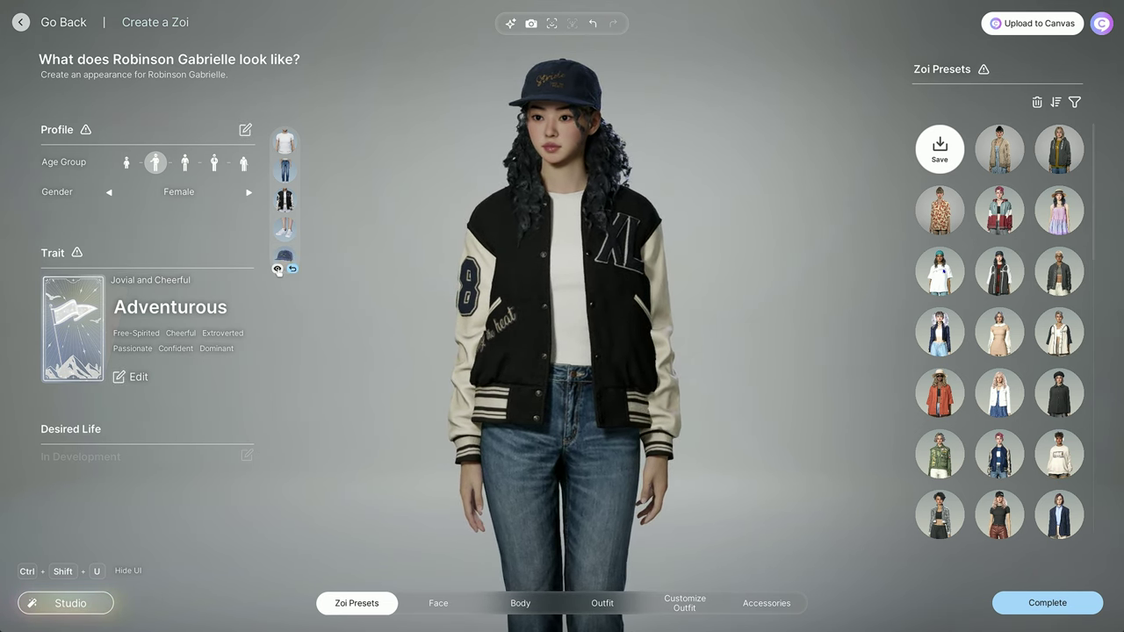
left_click(278, 270)
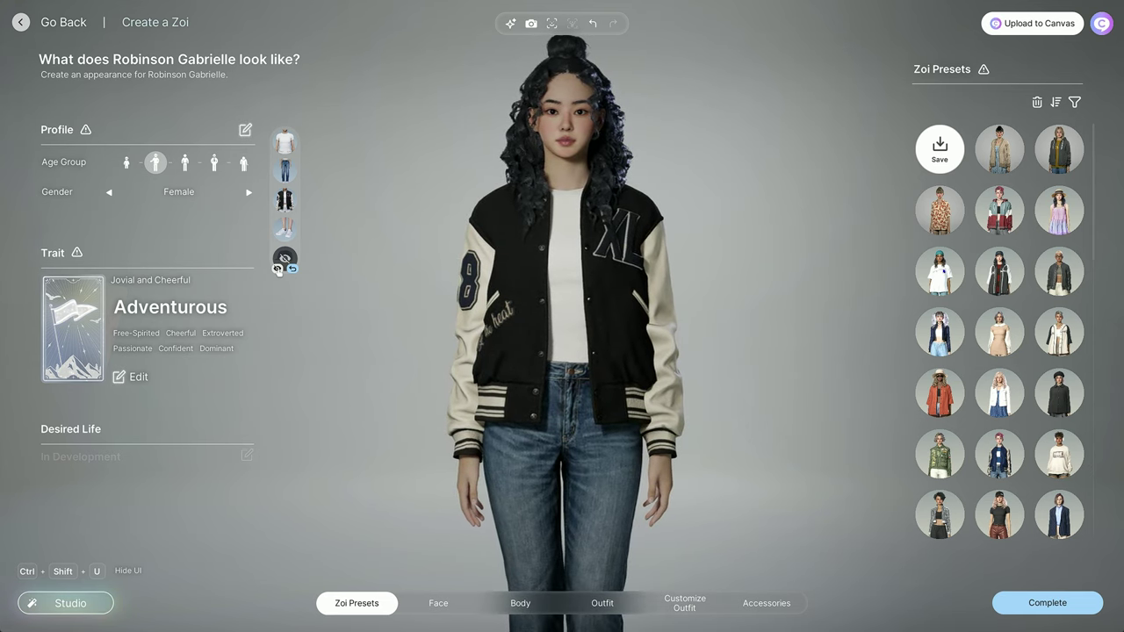
left_click(277, 270)
left_click(278, 270)
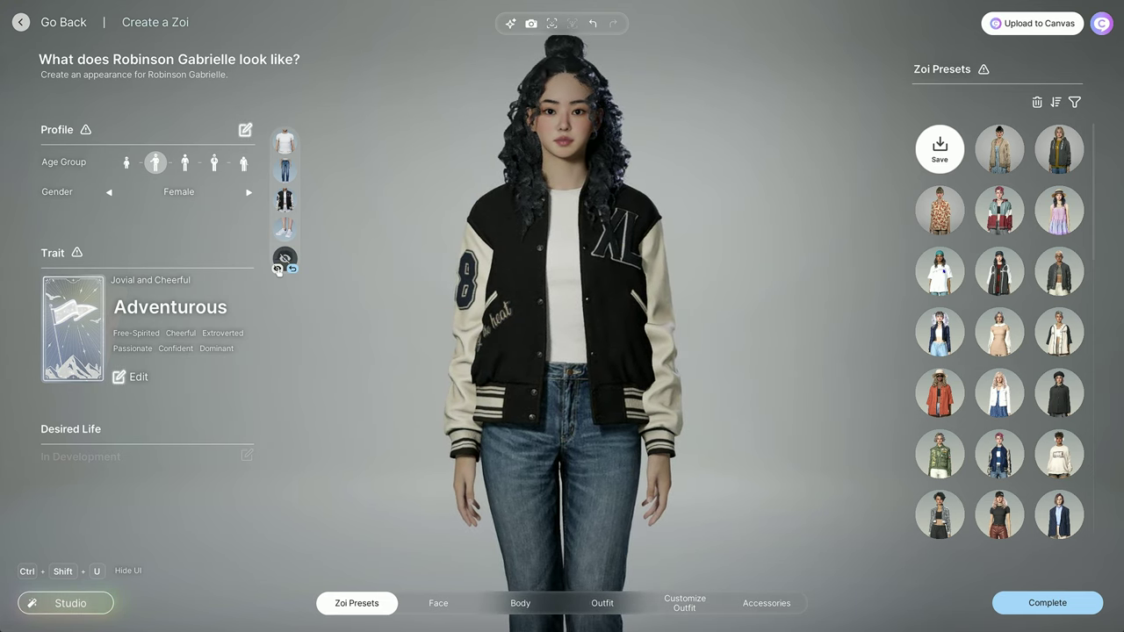
left_click(277, 270)
- Remove the cap, varsity jacket, jeans and shirt, and select the second Zoi preset
left_click(293, 270)
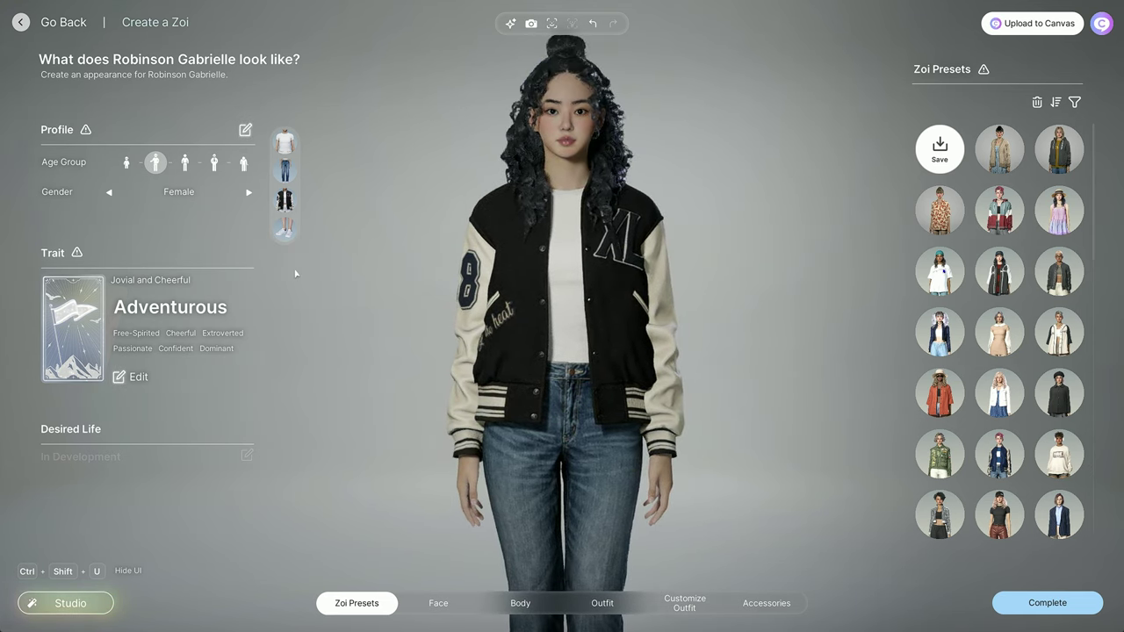
left_click(292, 212)
left_click(293, 180)
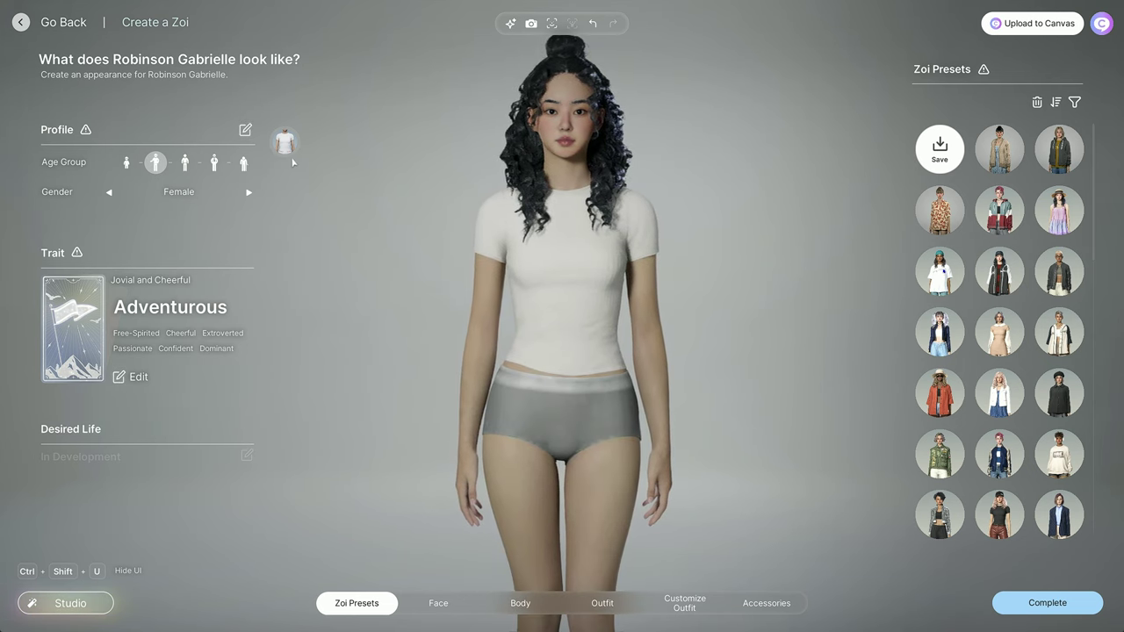
left_click(293, 156)
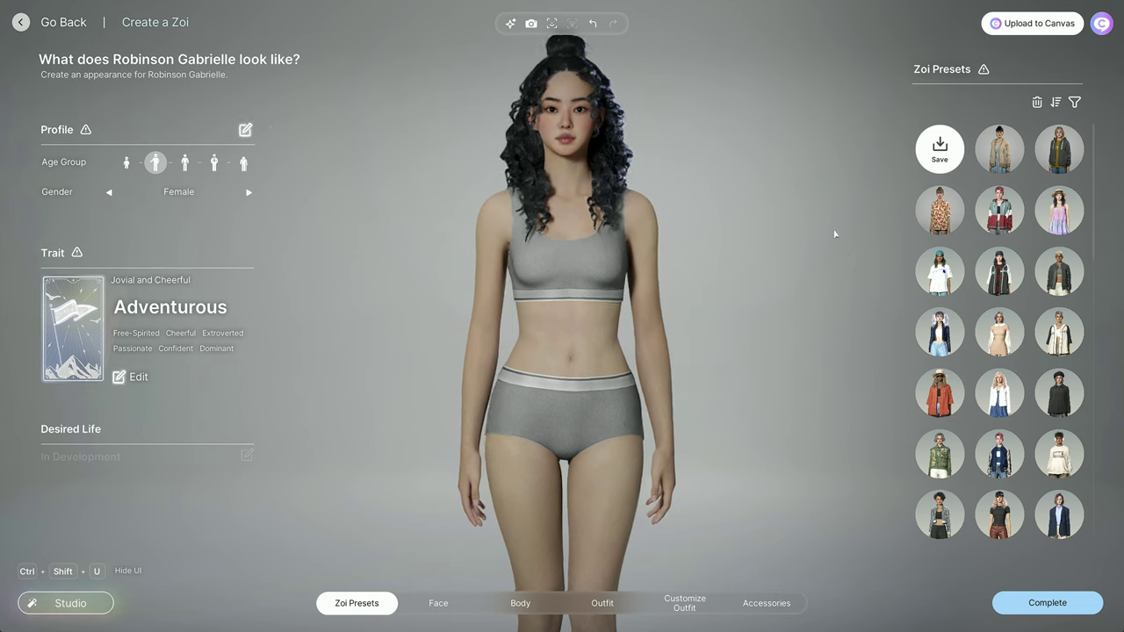
left_click(992, 162)
- Apply the cardigan and pigtails presets, then settle on the cap and curly-hair preset
left_click(702, 406)
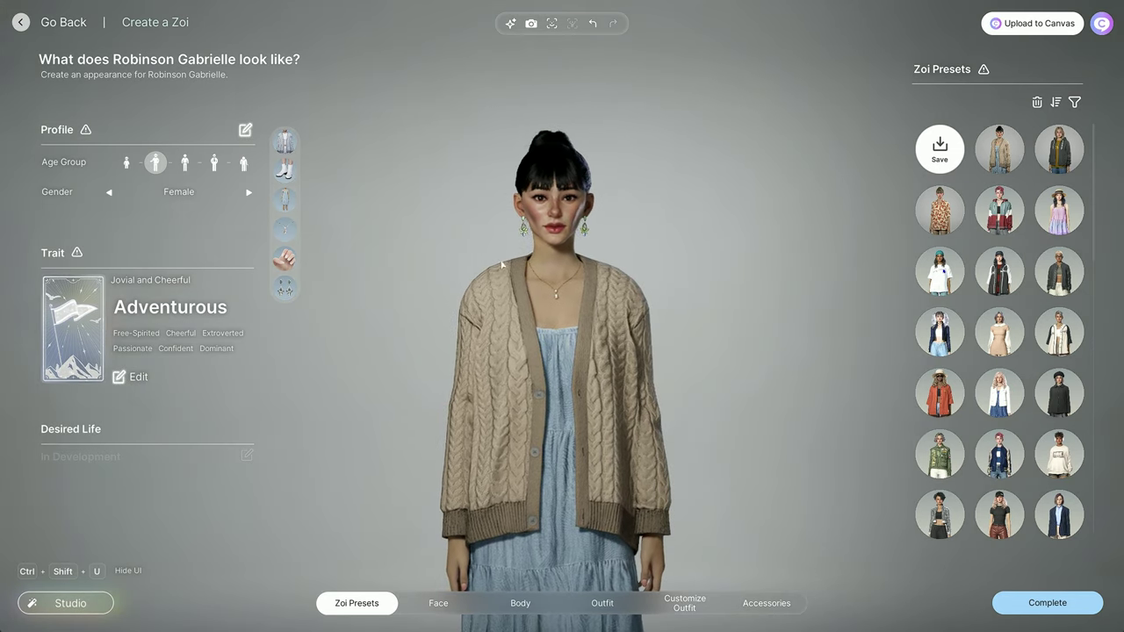
left_click(953, 332)
left_click(571, 410)
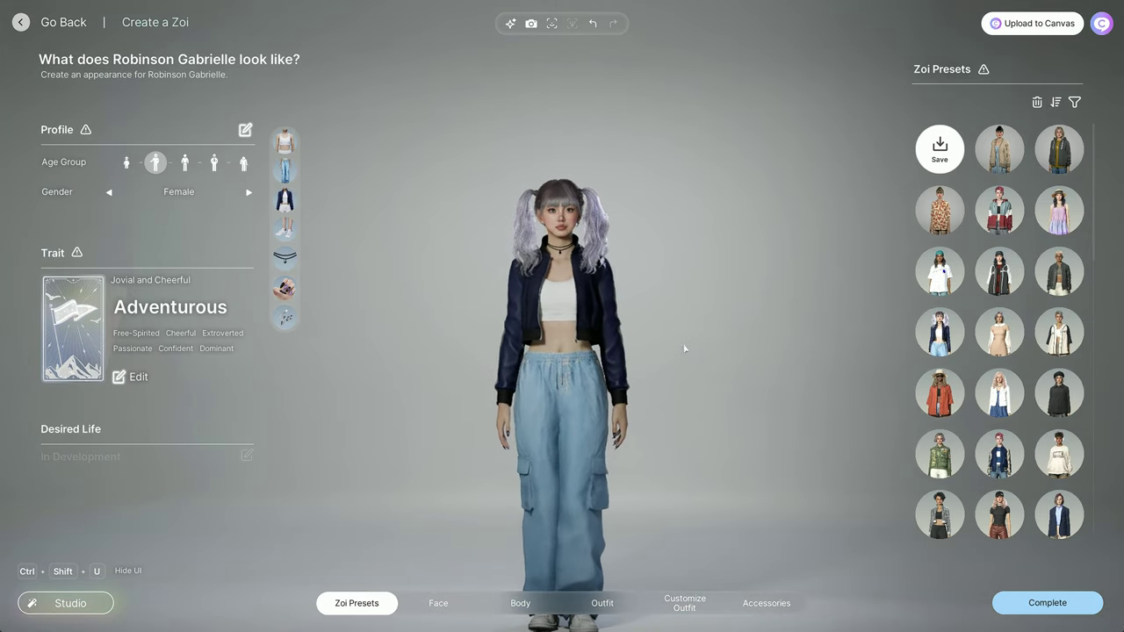
left_click(1008, 287)
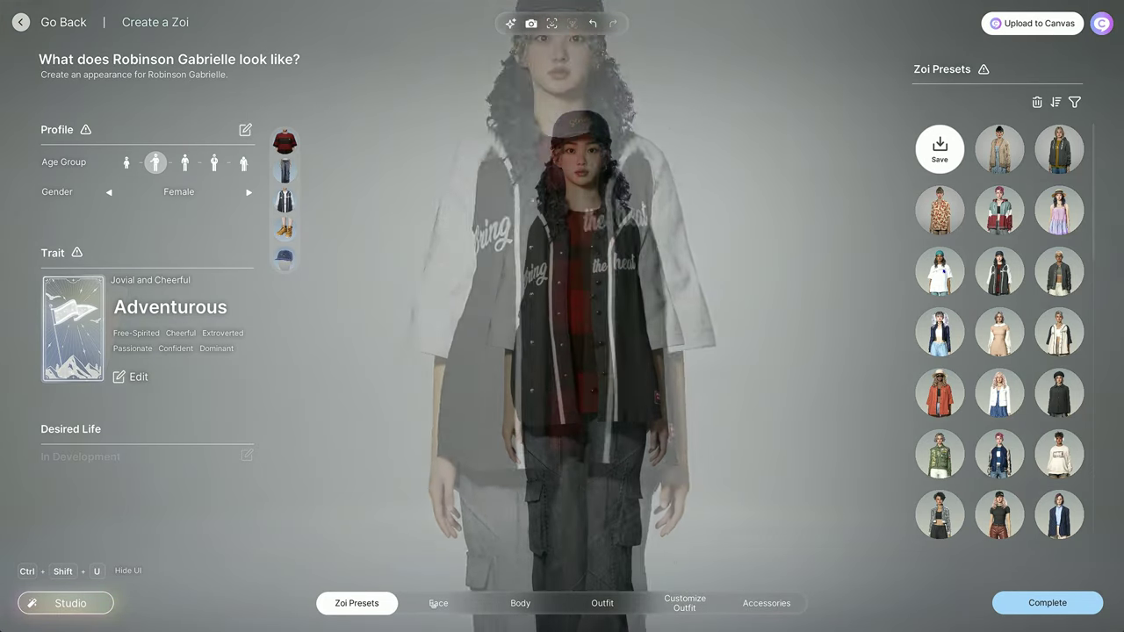
left_click(433, 603)
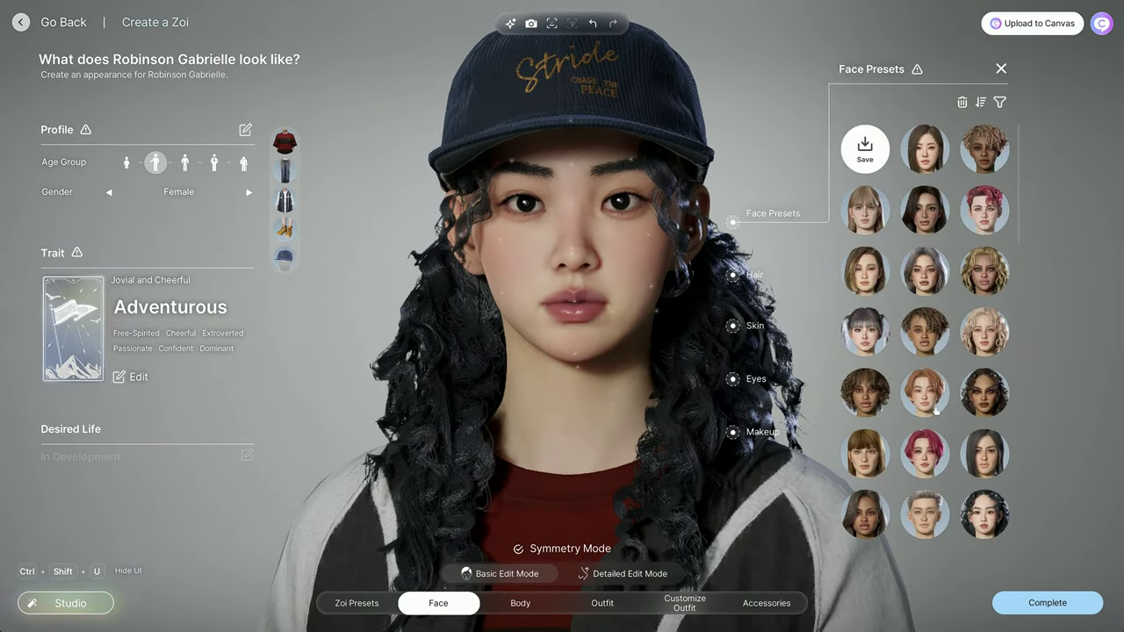
- Remove the cap, jacket and red top, then apply the second face preset
left_click(287, 264)
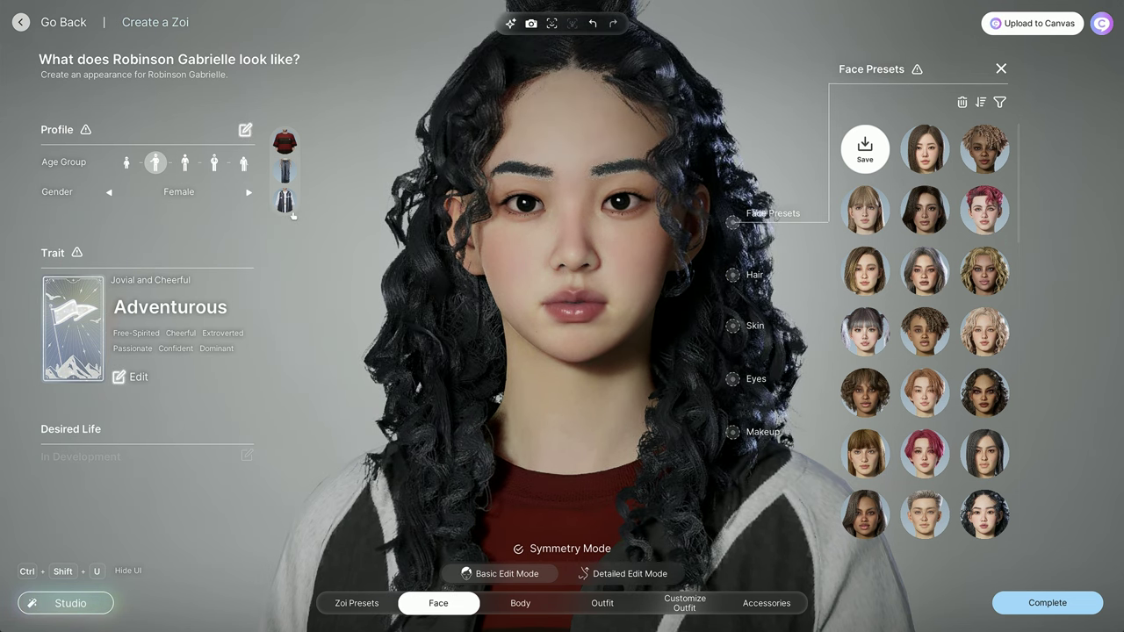
left_click(285, 198)
left_click(284, 142)
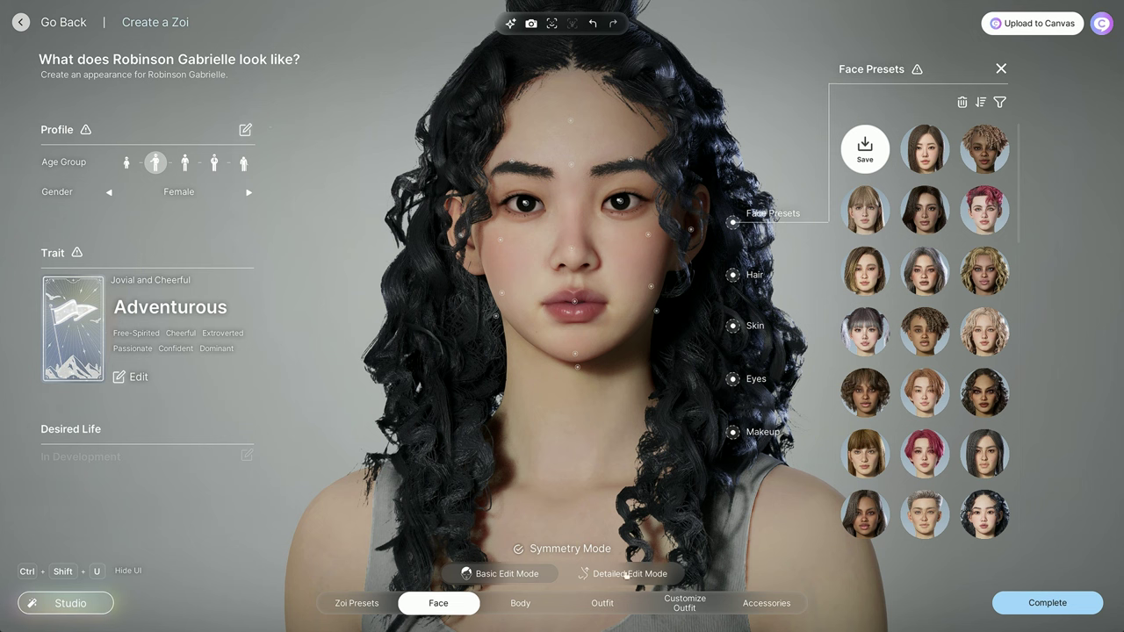
left_click(941, 151)
left_click(571, 390)
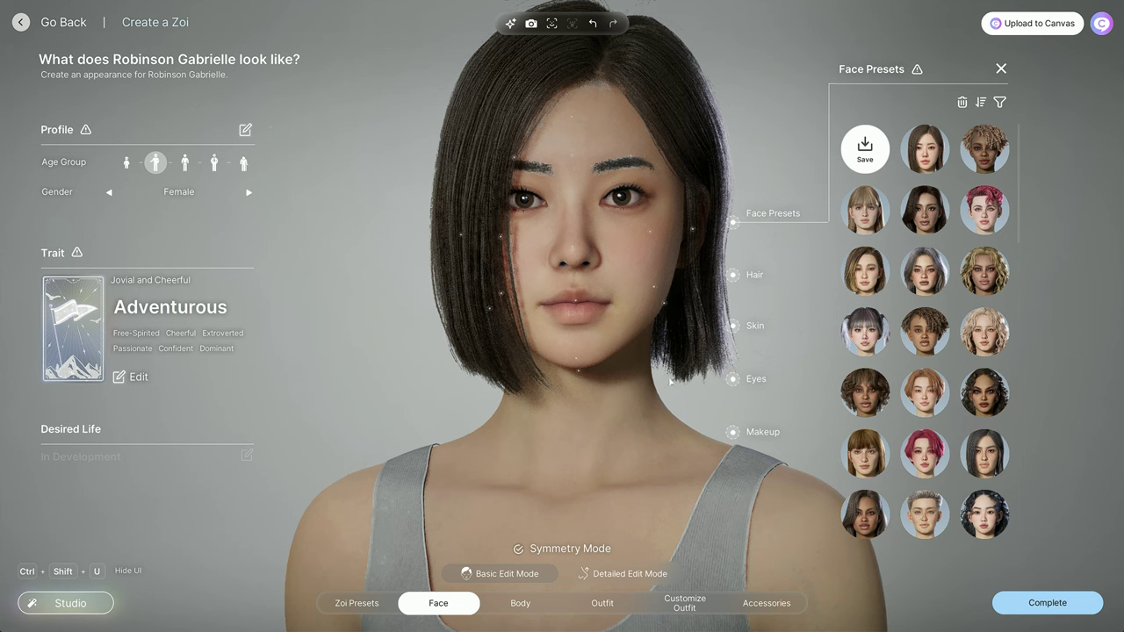
- Try the curly dark-skinned, long bangs, pink curly, curly blonde, grey bob and brown bob faces
left_click(985, 154)
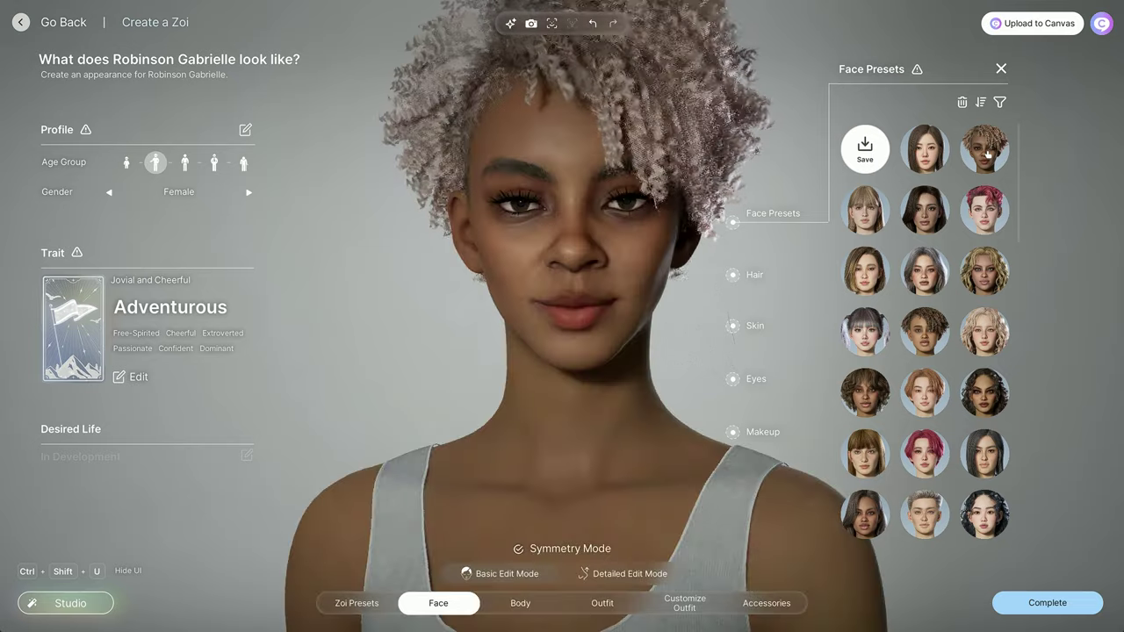
left_click(868, 225)
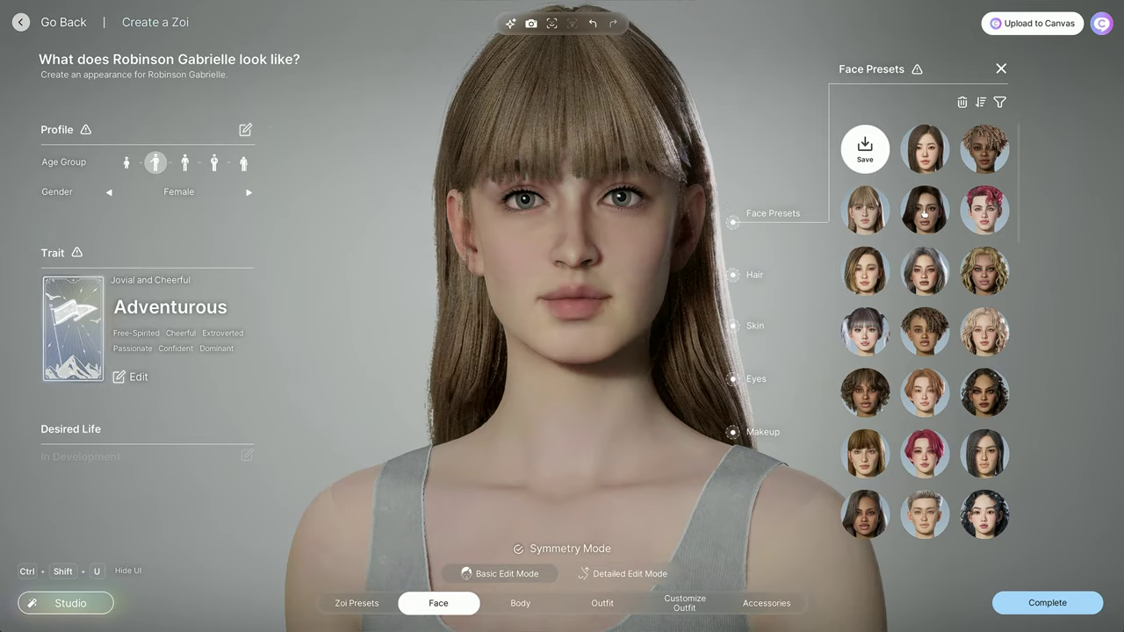
left_click(927, 219)
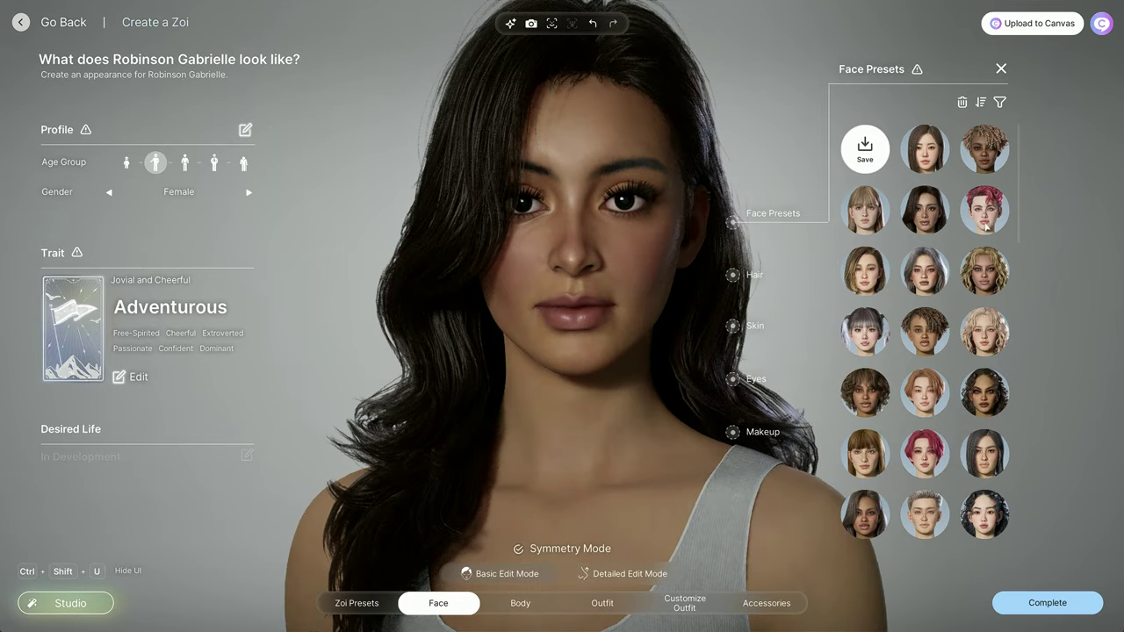
left_click(985, 211)
left_click(988, 283)
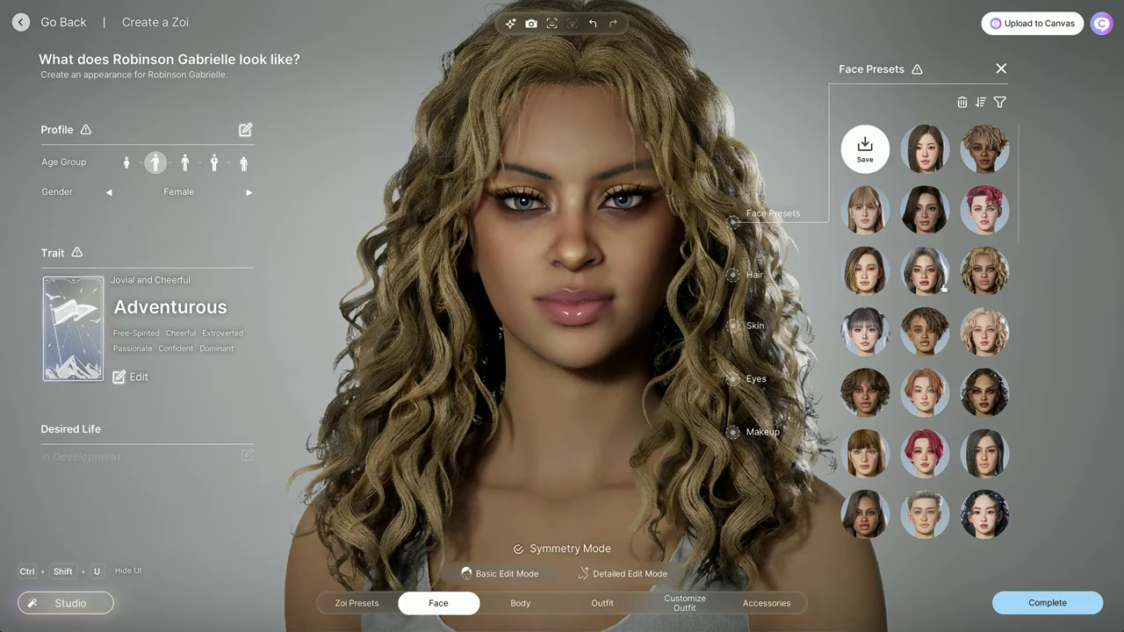
left_click(928, 283)
left_click(877, 283)
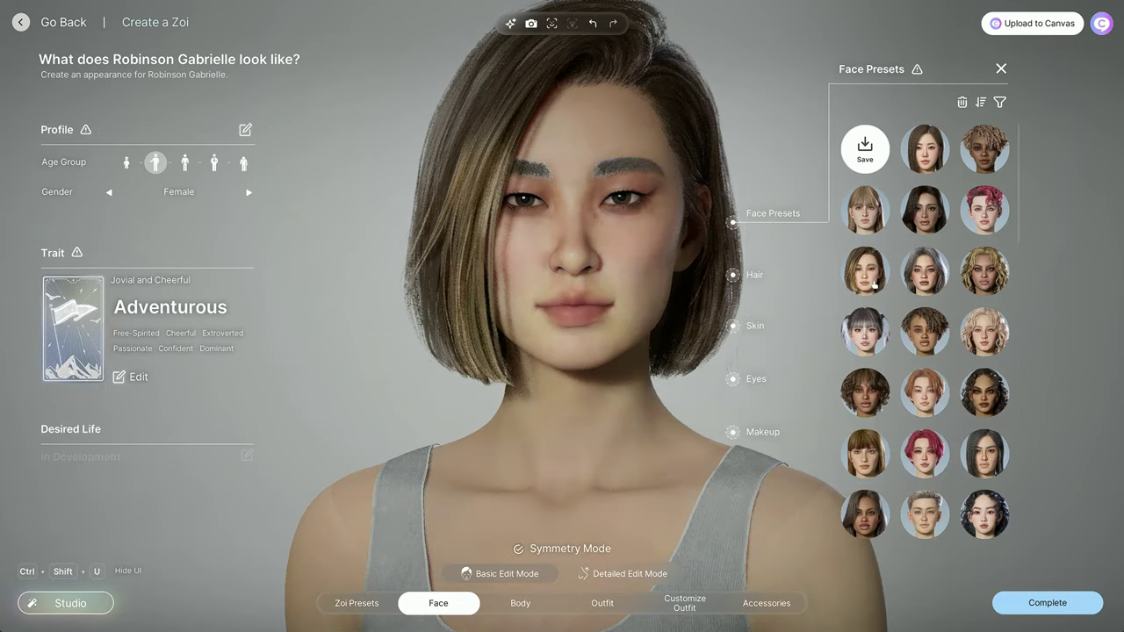
- Try twin-tail, curly, auburn and dark bob faces, ending on the brown bob with bangs
left_click(867, 354)
left_click(937, 341)
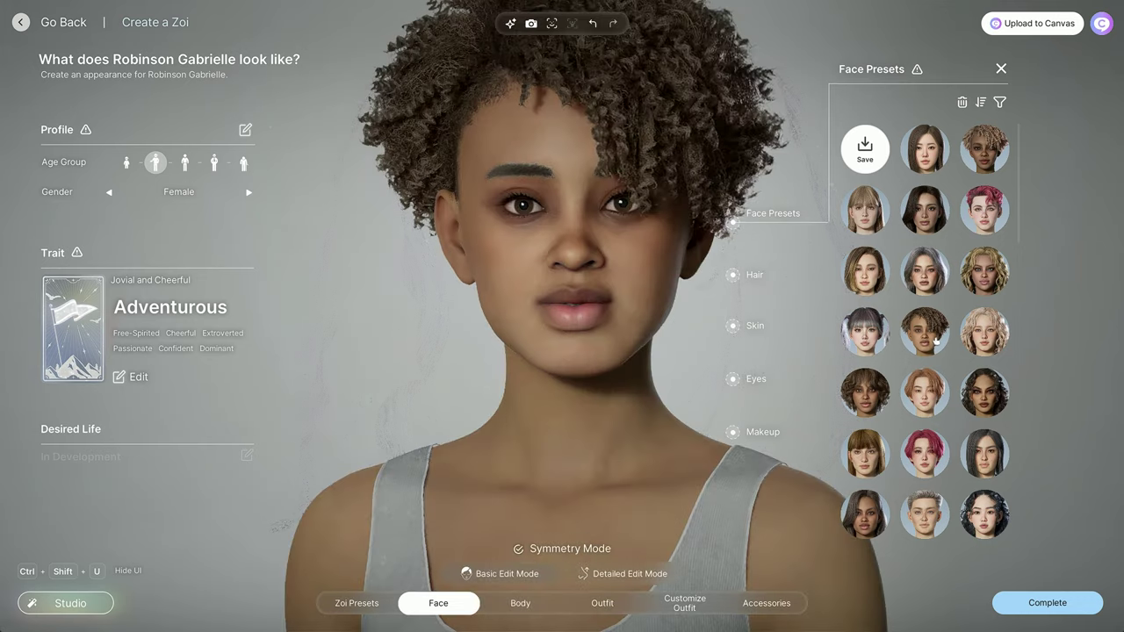
left_click(985, 332)
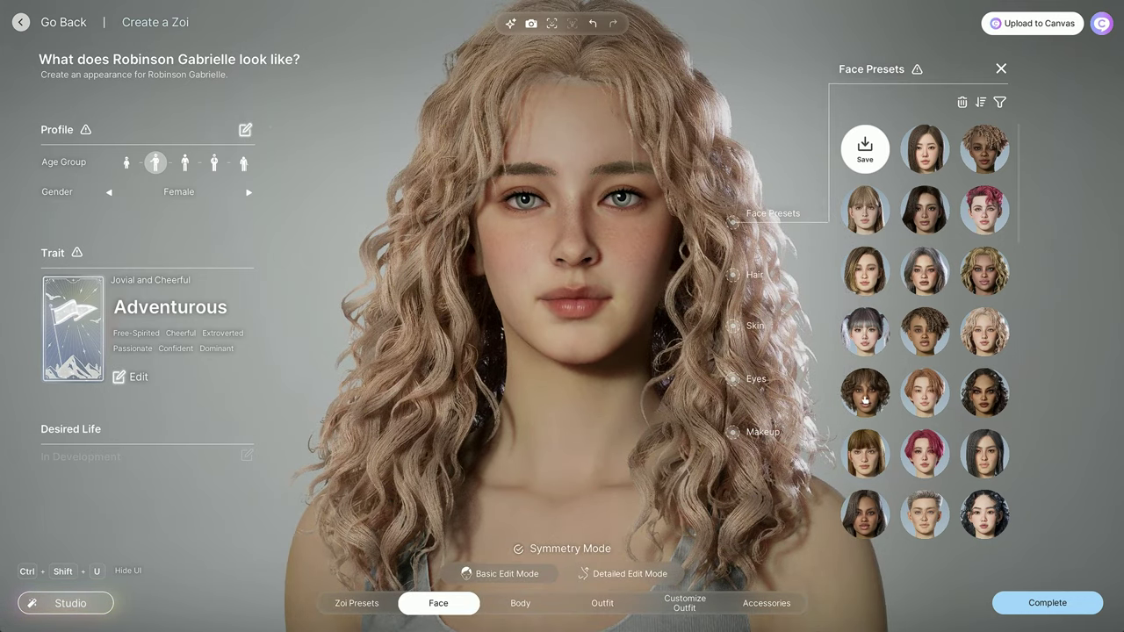
left_click(864, 400)
left_click(918, 397)
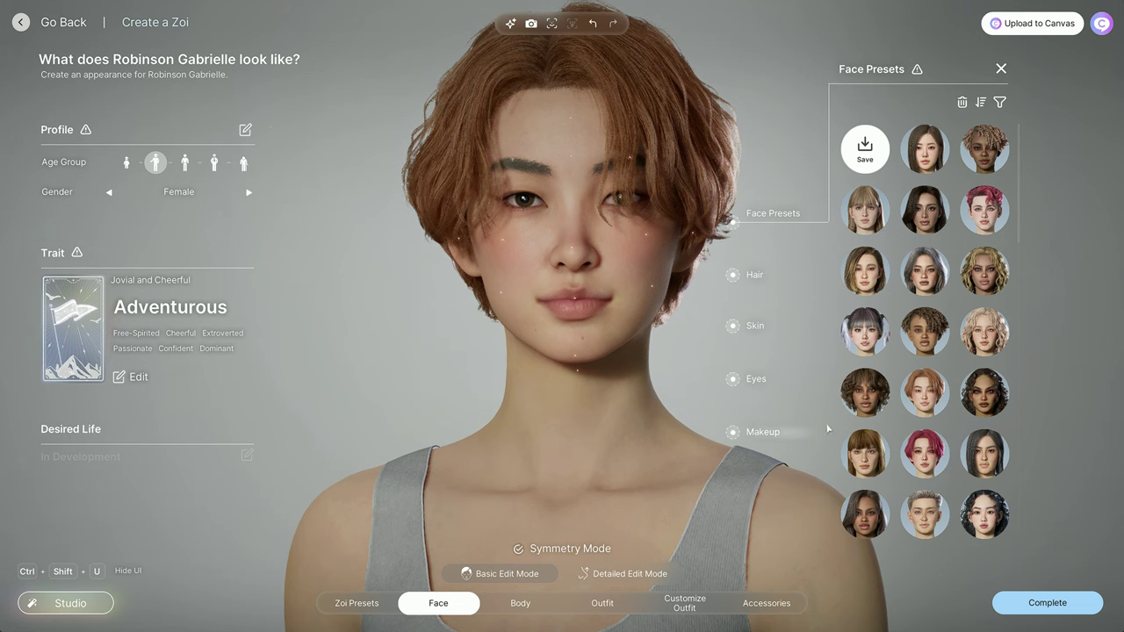
left_click(995, 467)
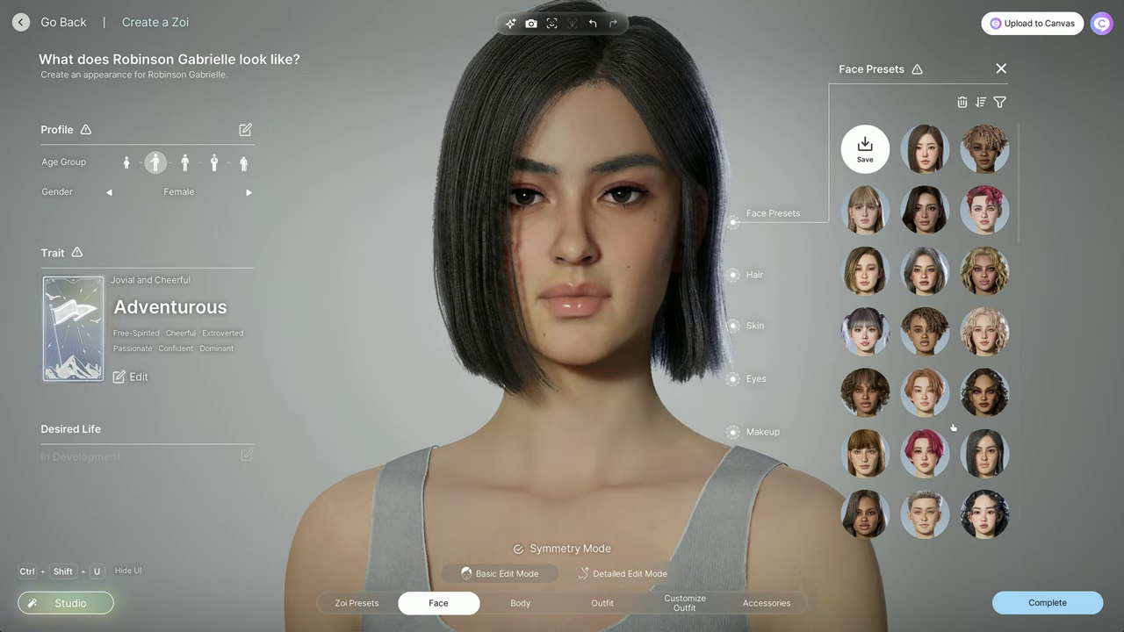
left_click(919, 405)
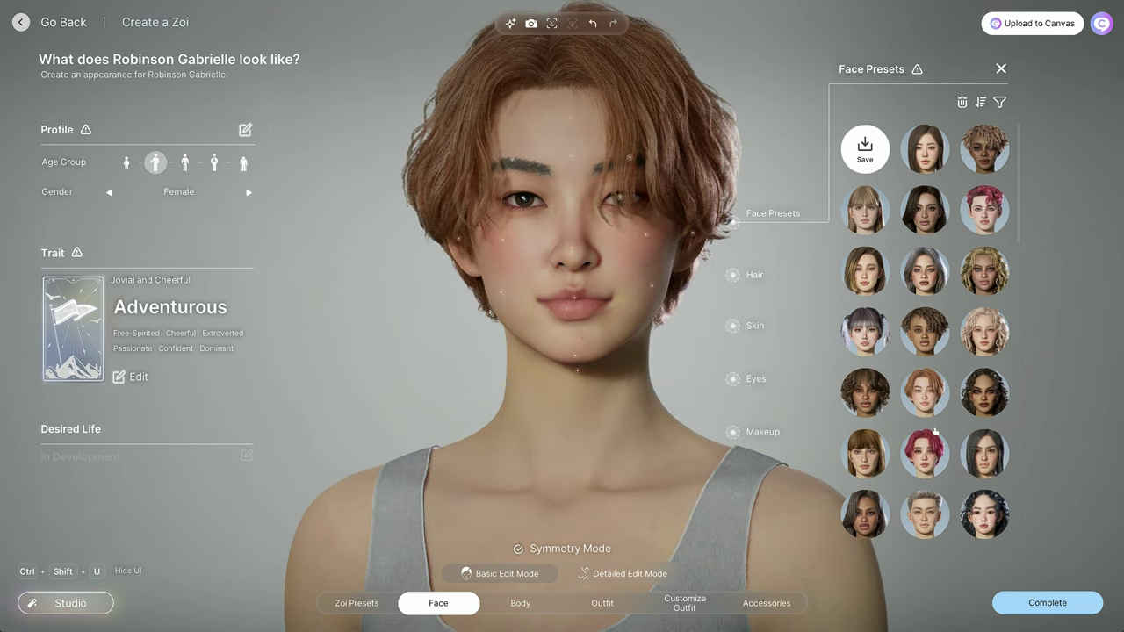
left_click(870, 453)
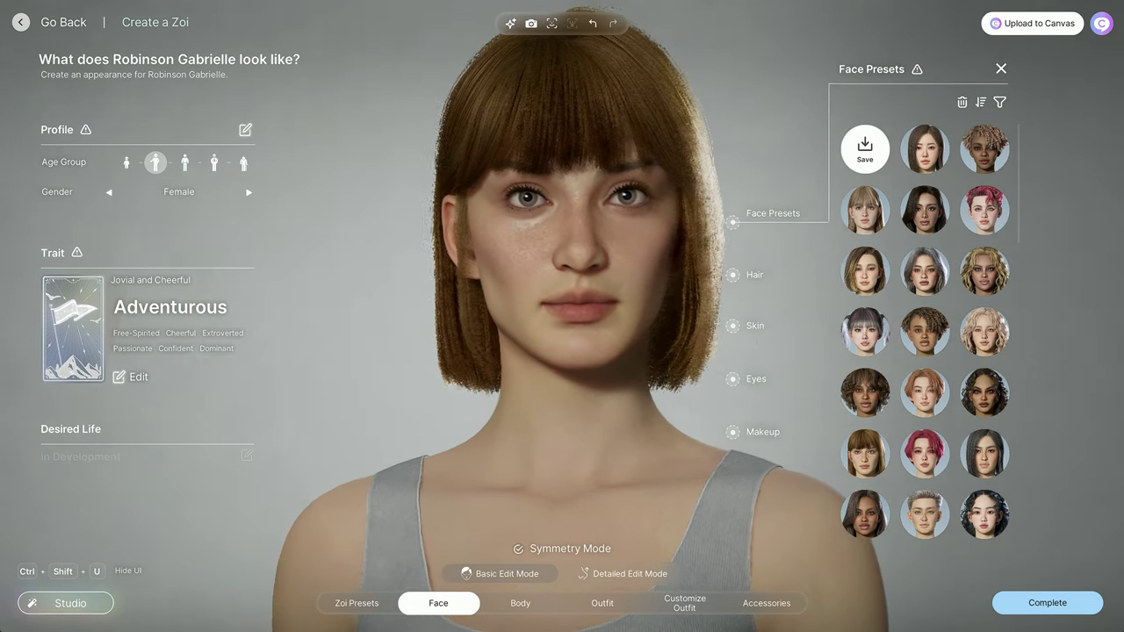
- Try the white-haired, bun, long light-brown, short grey and braided face presets
scroll(905, 484, "down", 3)
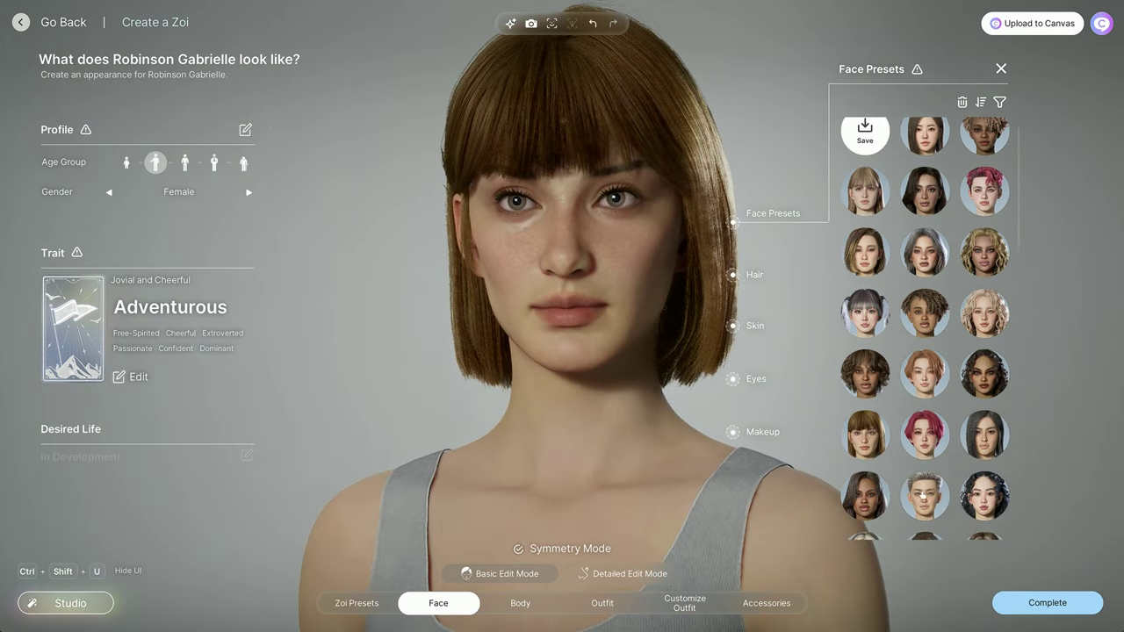
left_click(863, 432)
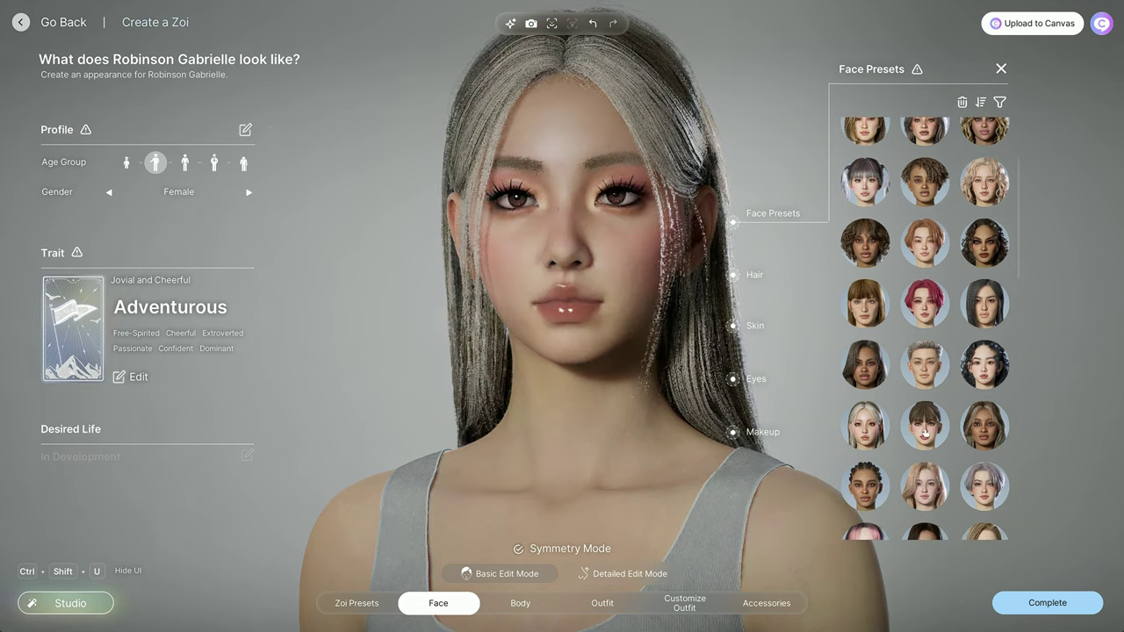
left_click(905, 429)
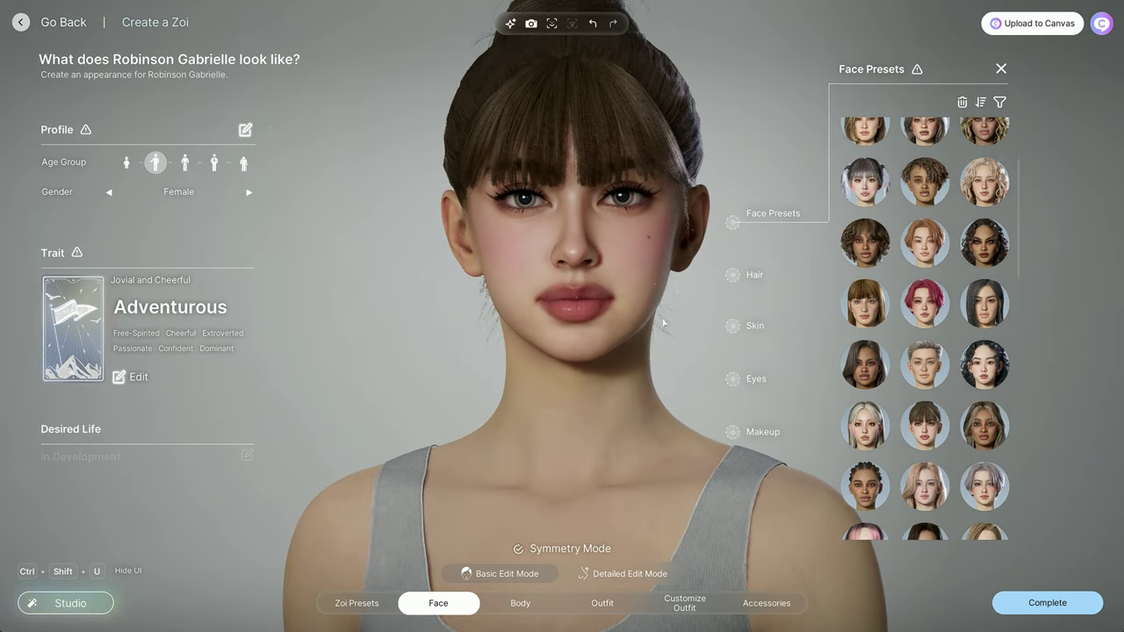
left_click(927, 499)
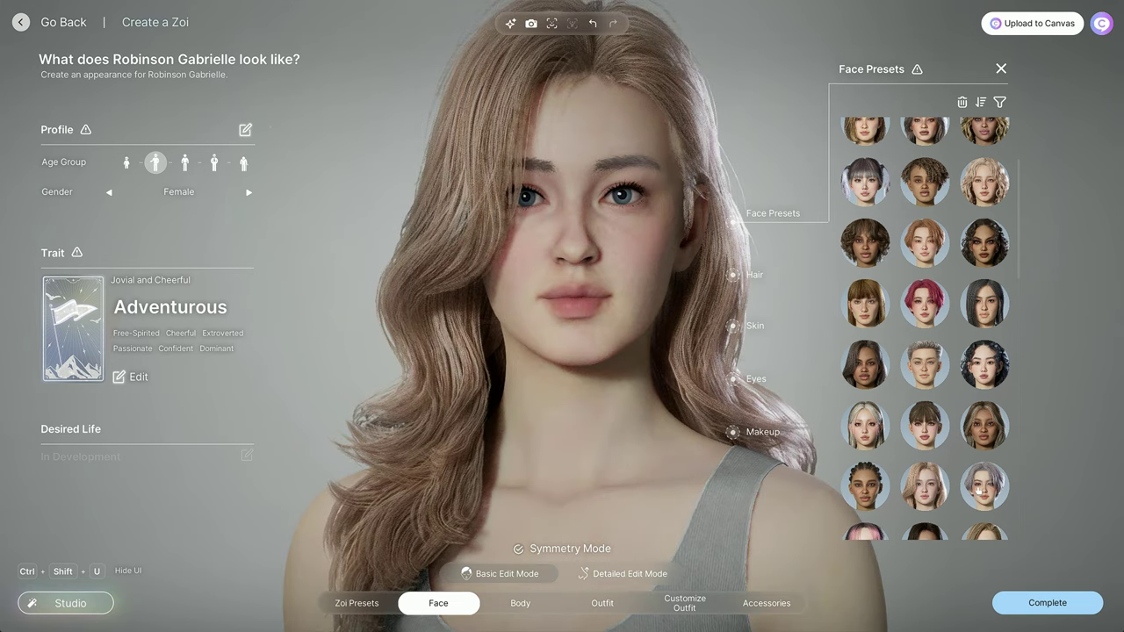
left_click(995, 494)
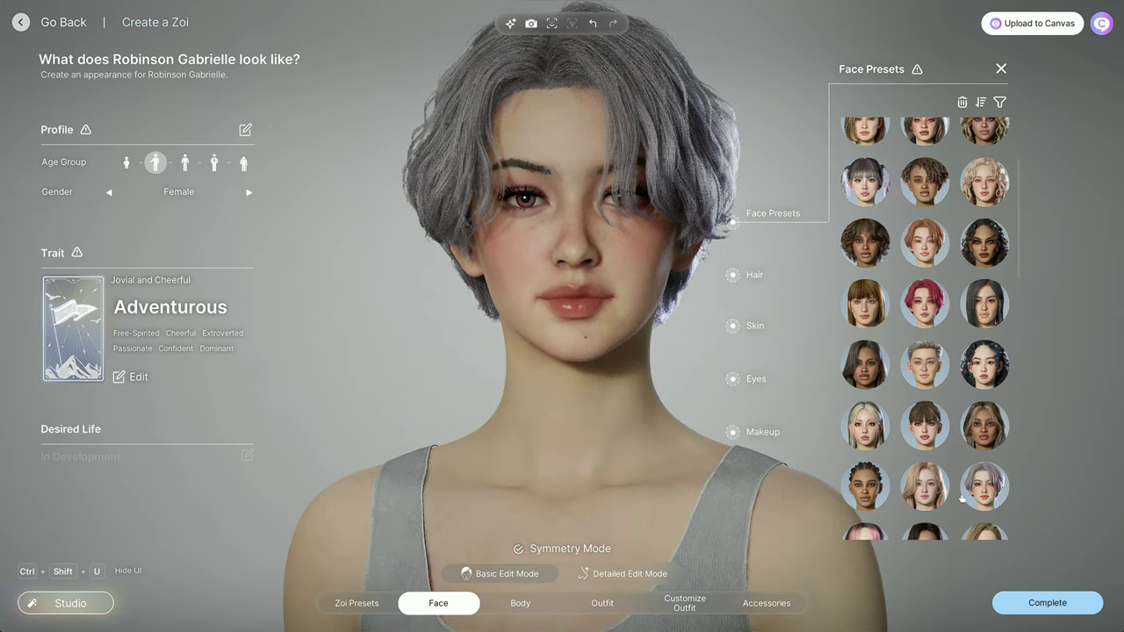
left_click(877, 506)
- Try pink twin-tail, long dark and ash-blonde bob faces, settling on long dark wavy hair
scroll(877, 505, "down", 1)
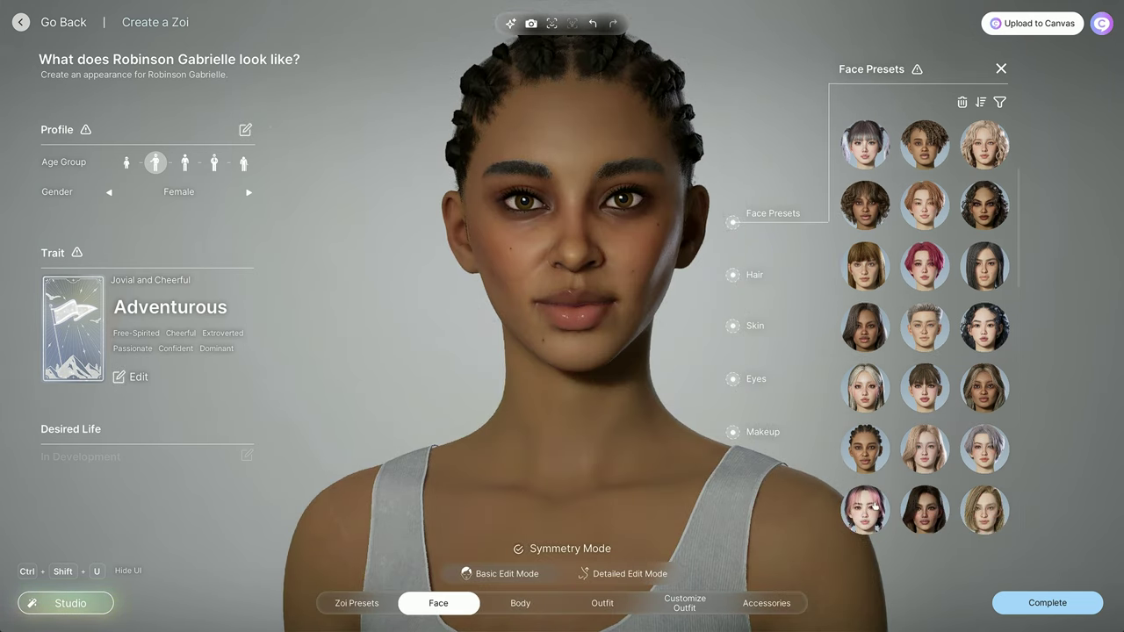
left_click(876, 507)
left_click(930, 510)
left_click(983, 511)
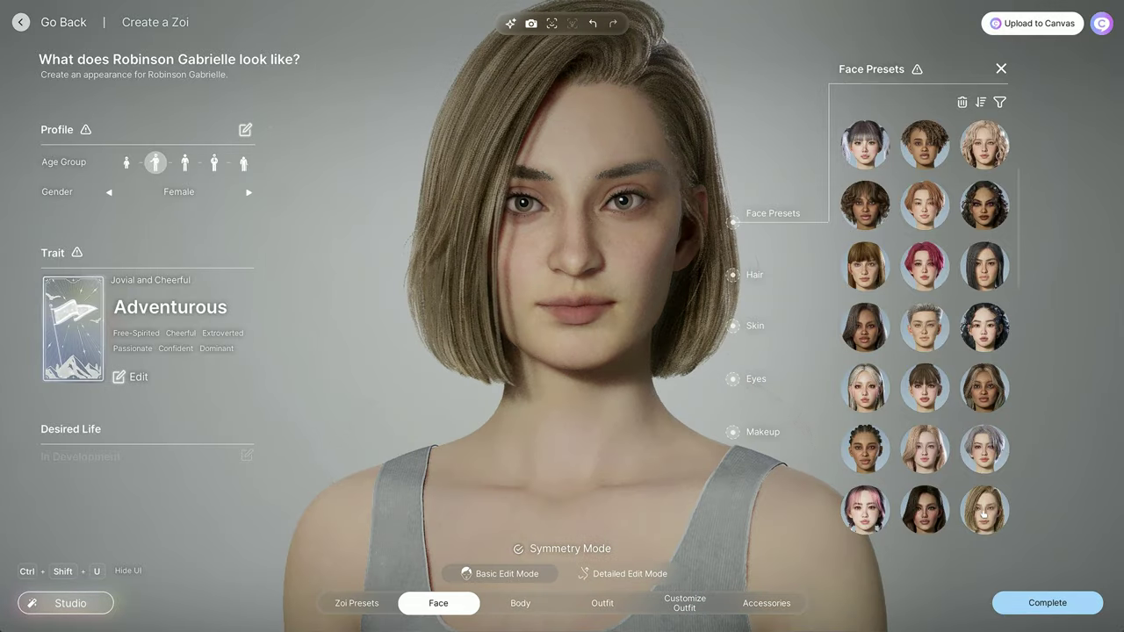
left_click(928, 521)
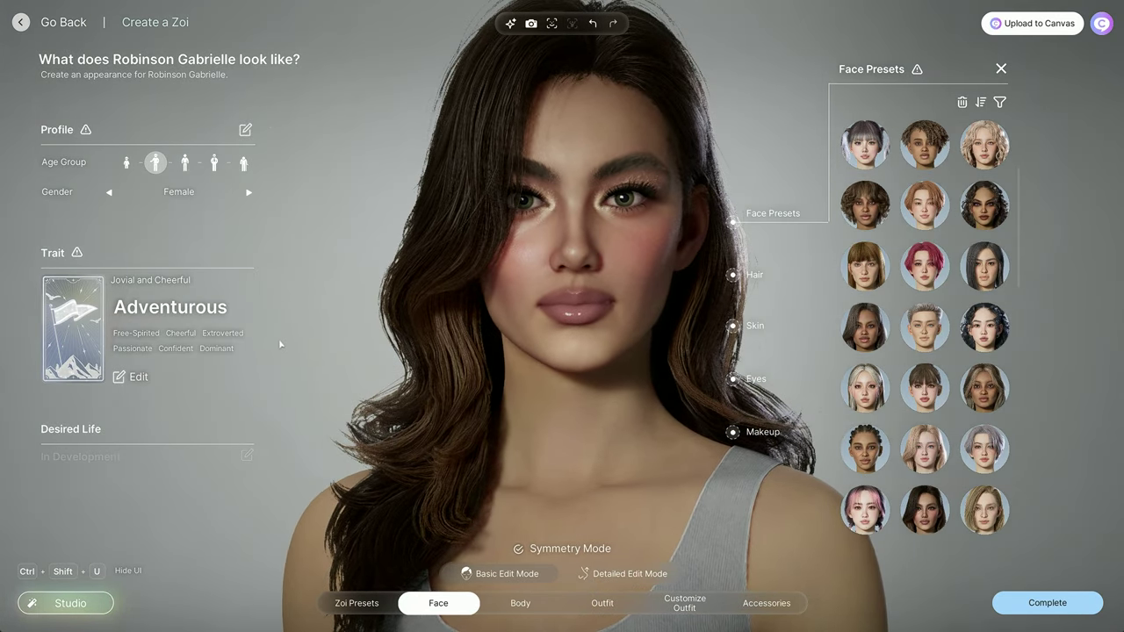
scroll(334, 331, "up", 2)
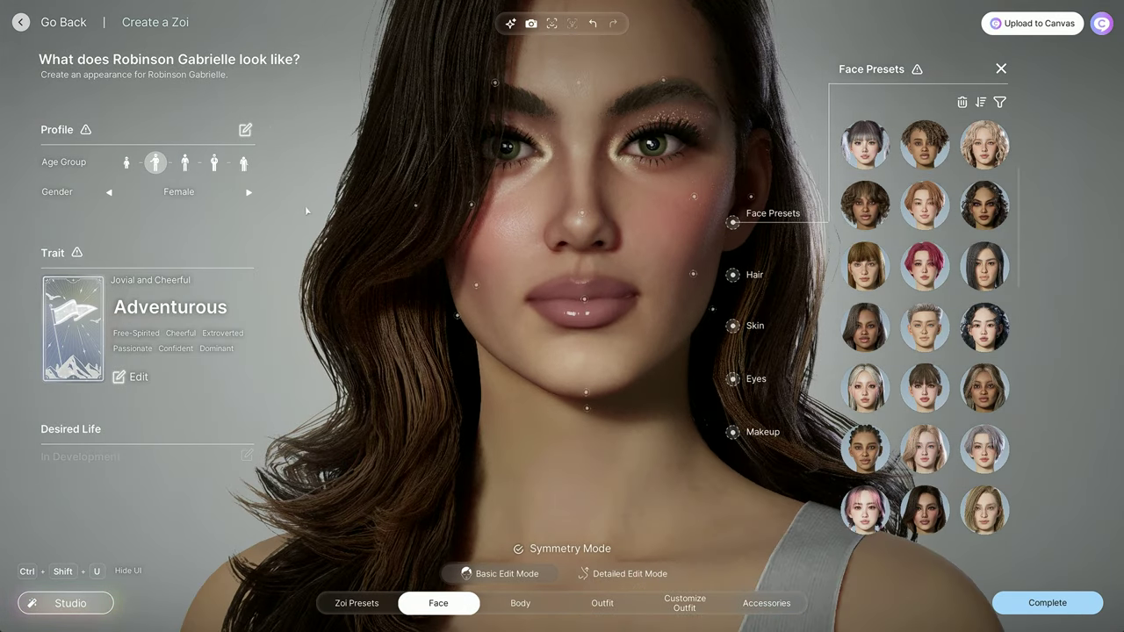